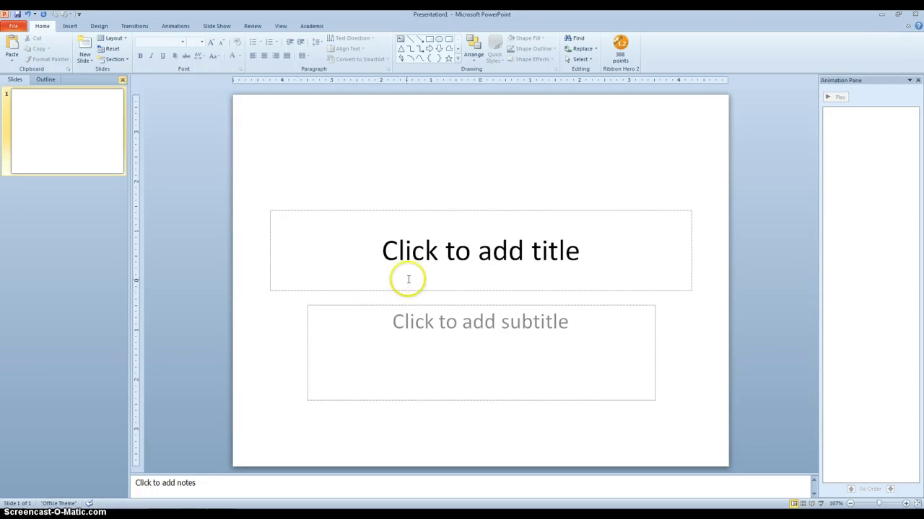
- Give the slide a solid black fill through Format Background
right_click(312, 167)
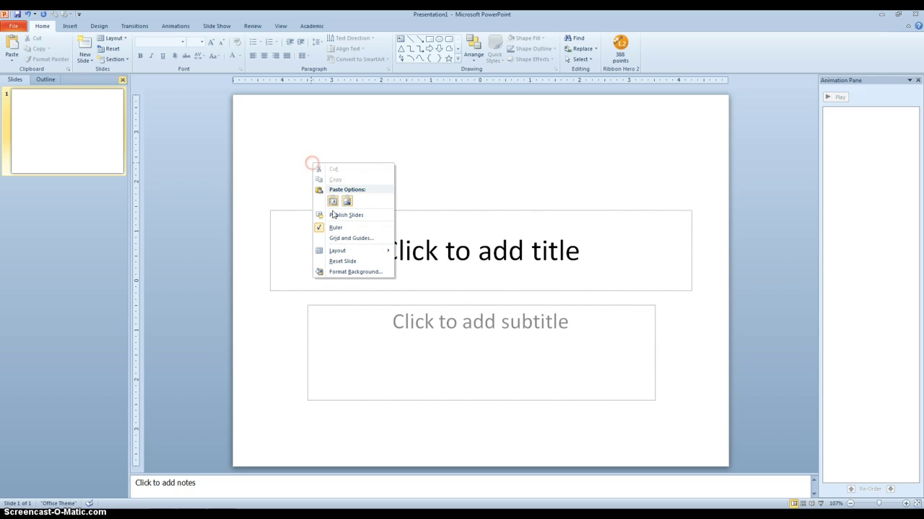
left_click(350, 272)
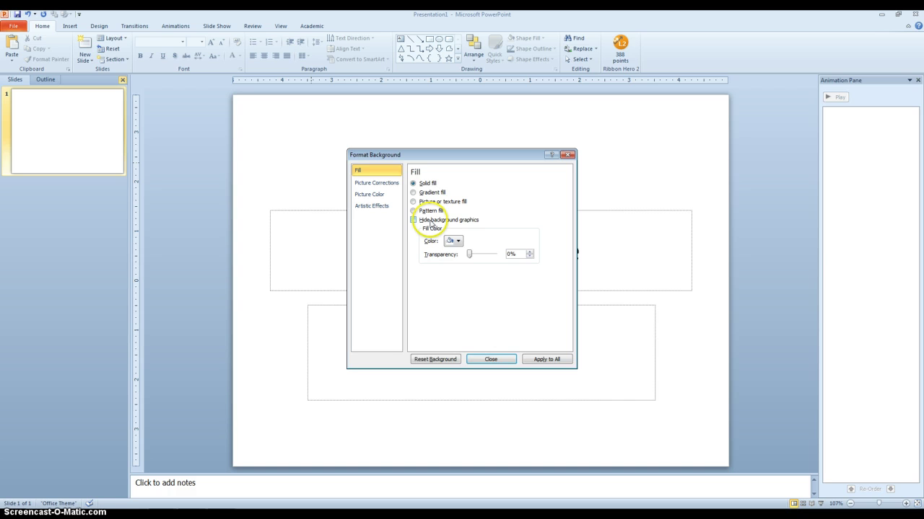
left_click(457, 243)
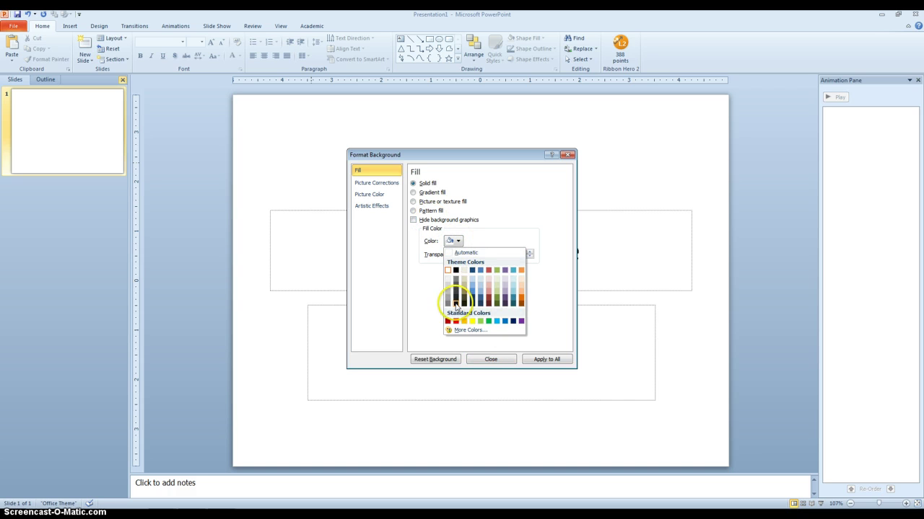
left_click(455, 306)
left_click(498, 361)
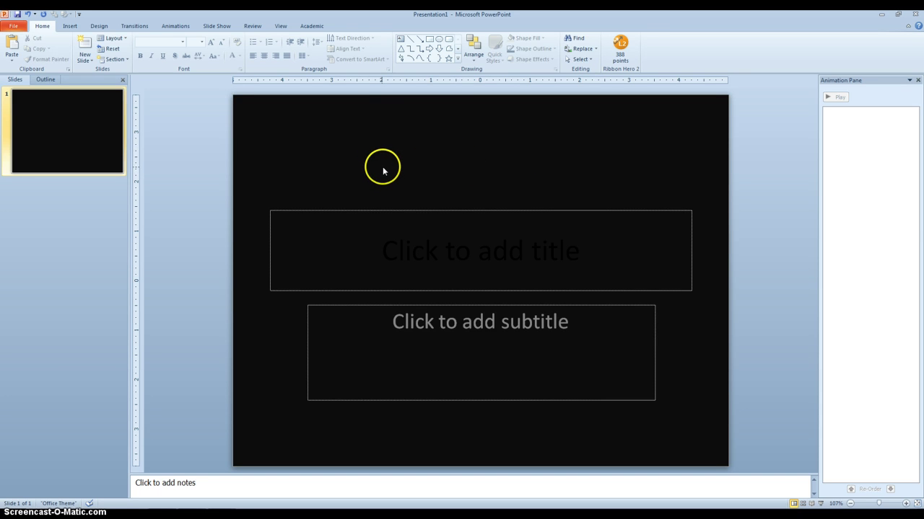
- Draw an Oval shape as a circle in the slide's upper-left area
left_click(72, 27)
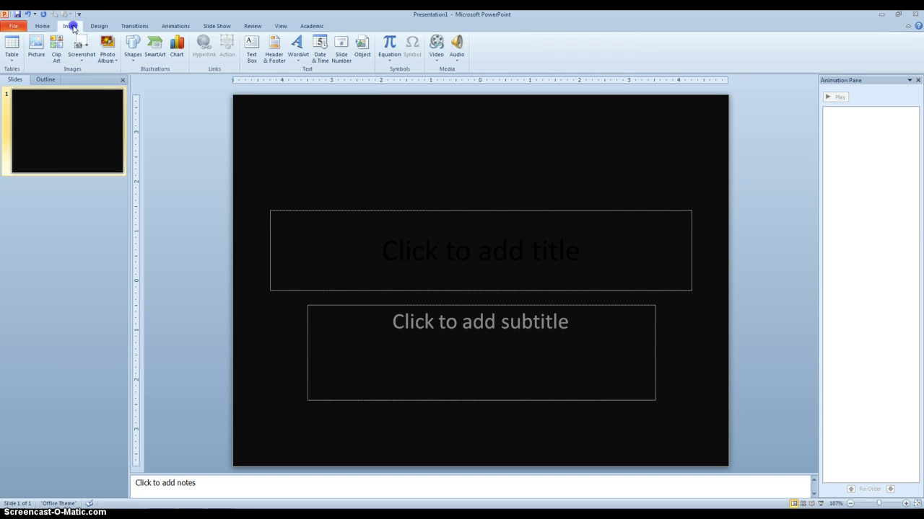
left_click(137, 57)
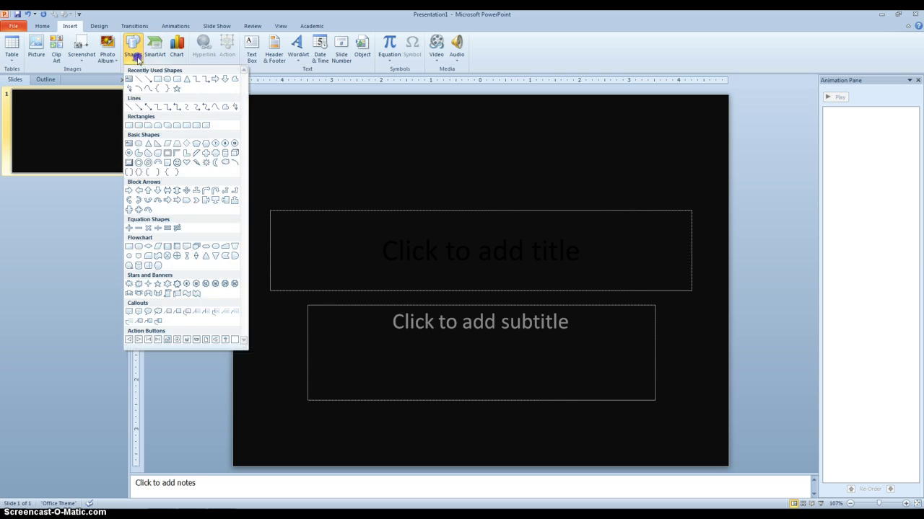
left_click(167, 80)
left_click_drag(283, 115, 336, 169)
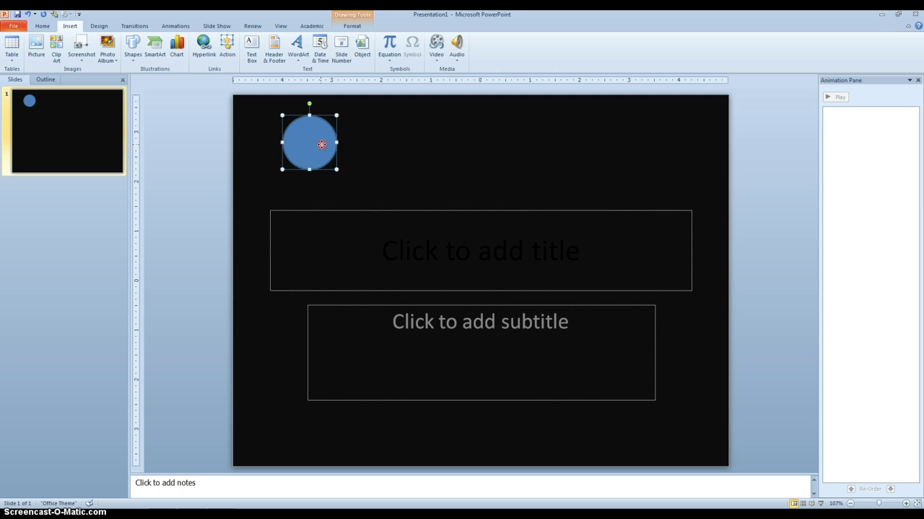
- Fill the circle with Dark Blue, Text 2, Lighter 60% and give it 14 pt soft edges
right_click(322, 145)
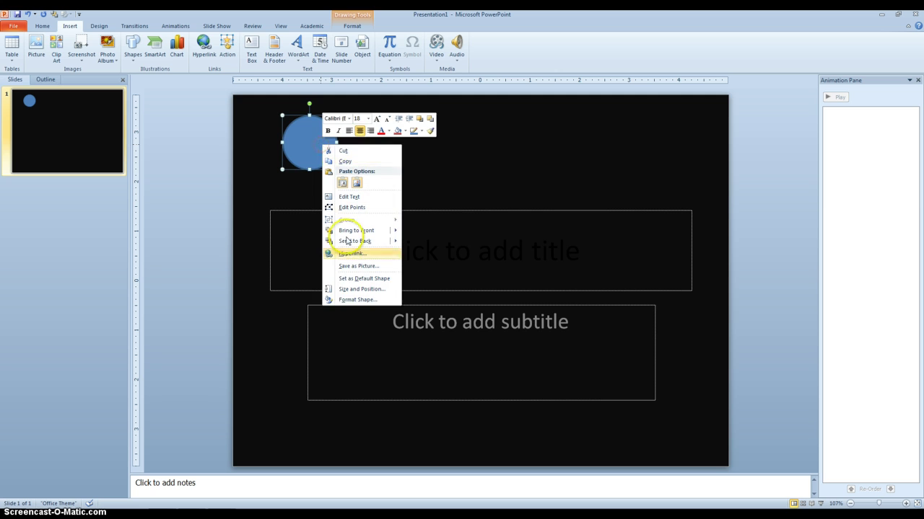
left_click(358, 300)
left_click(459, 246)
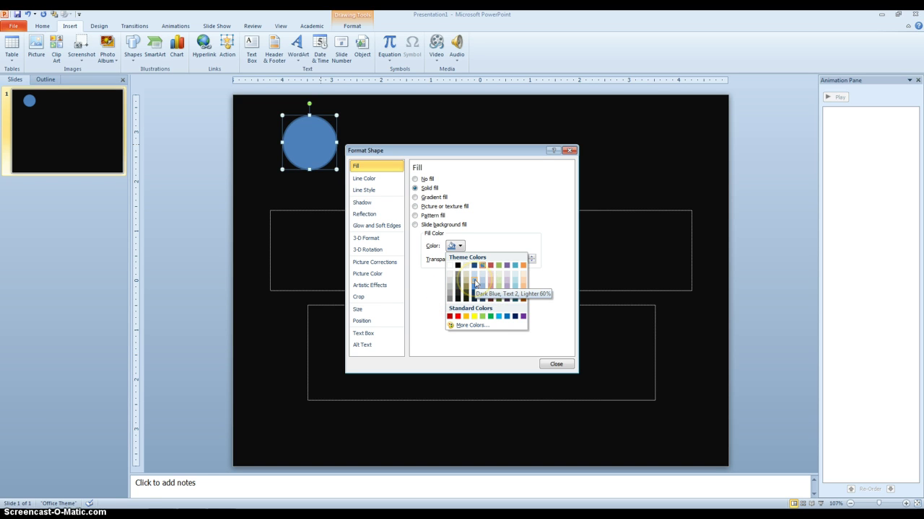
left_click(474, 282)
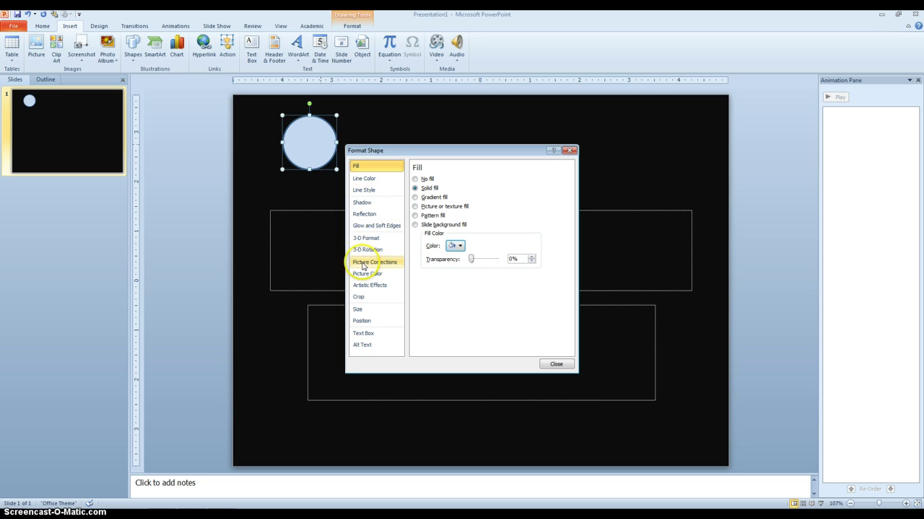
left_click(371, 227)
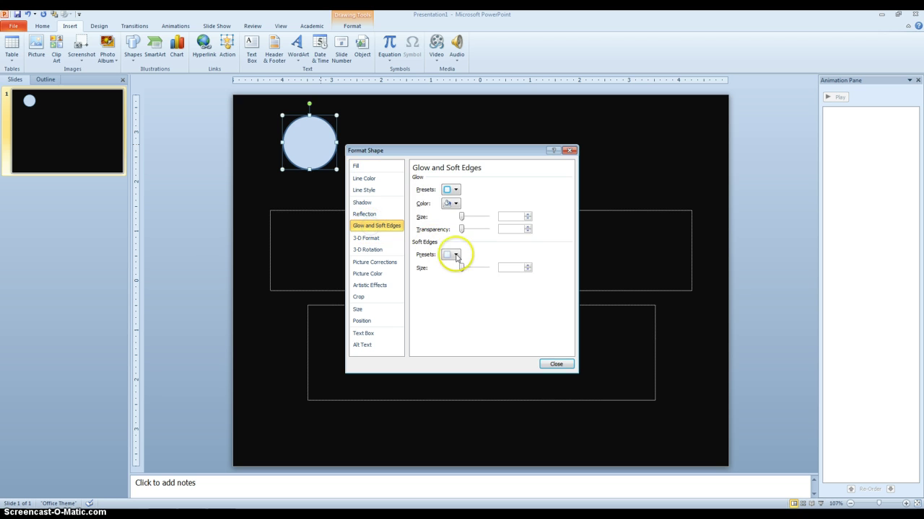
left_click_drag(464, 266, 467, 267)
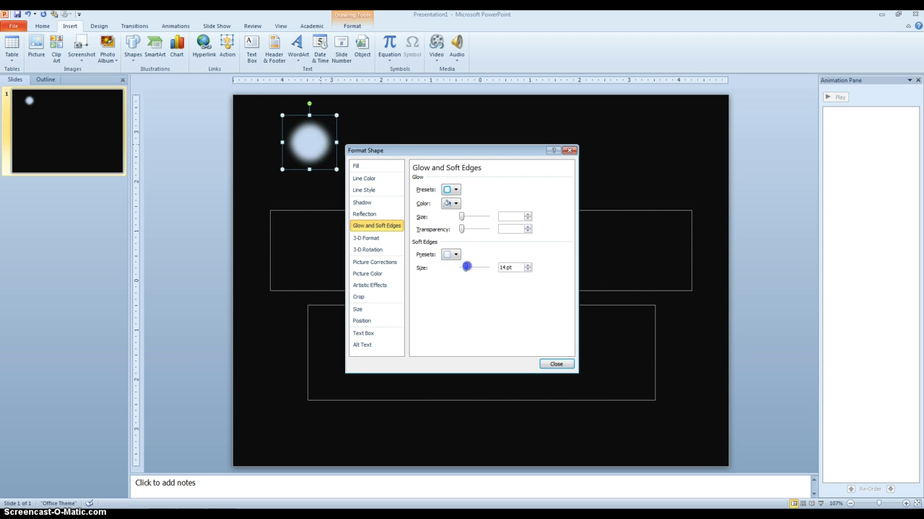
left_click(553, 365)
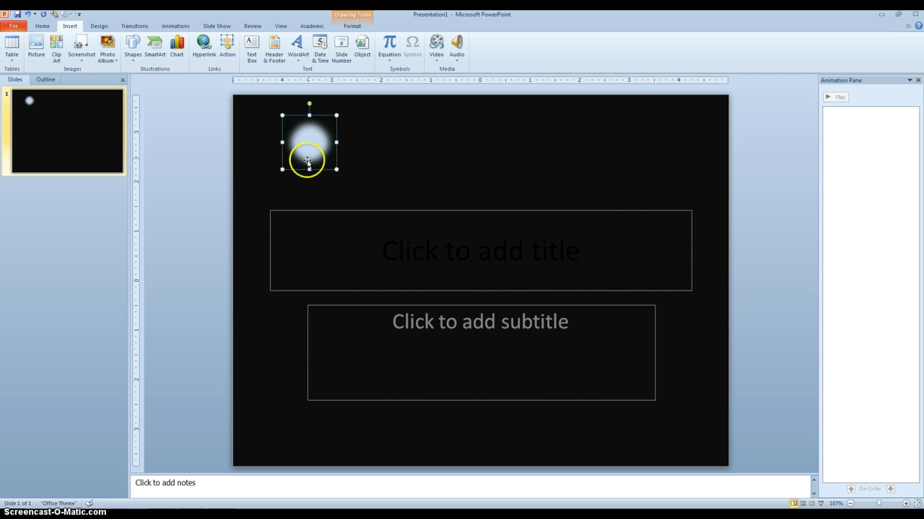
- Duplicate the circle, then the pairs of copies, to form a row of six, and select all six
key("ctrl+d")
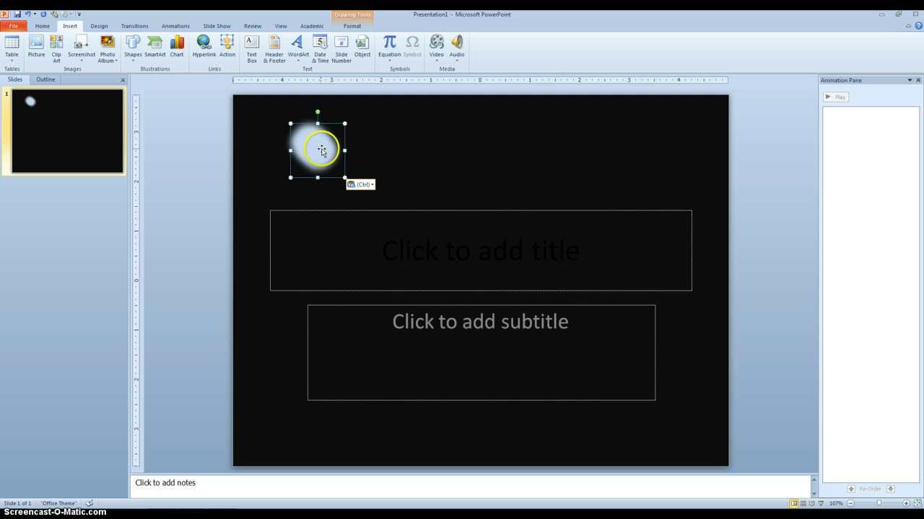
left_click_drag(322, 150, 373, 144)
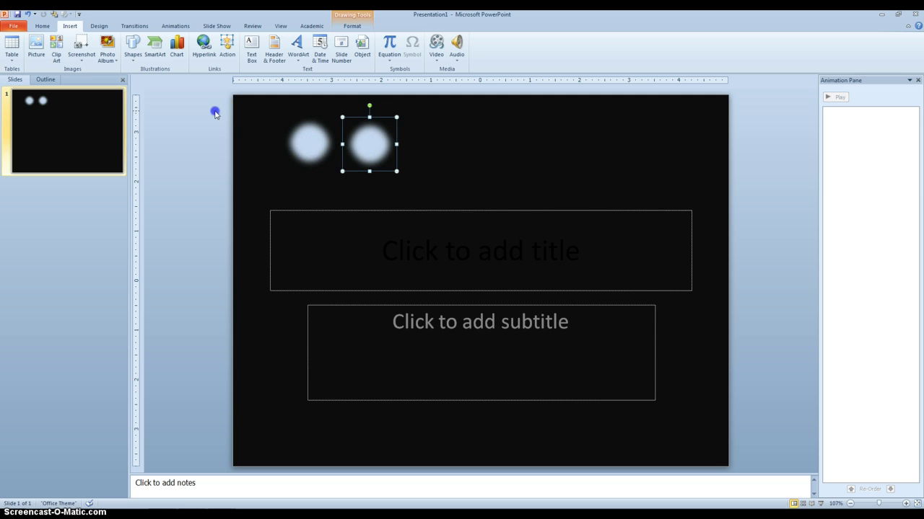
left_click_drag(215, 113, 458, 200)
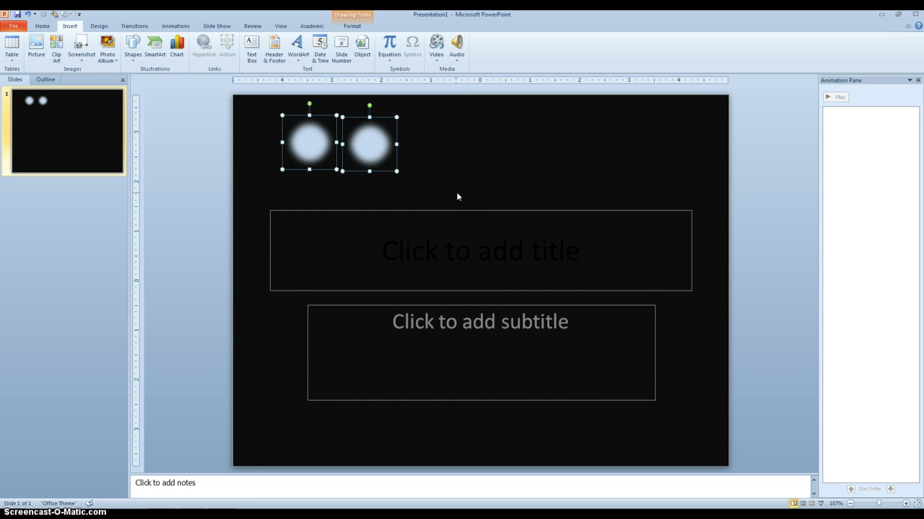
key("ctrl+d")
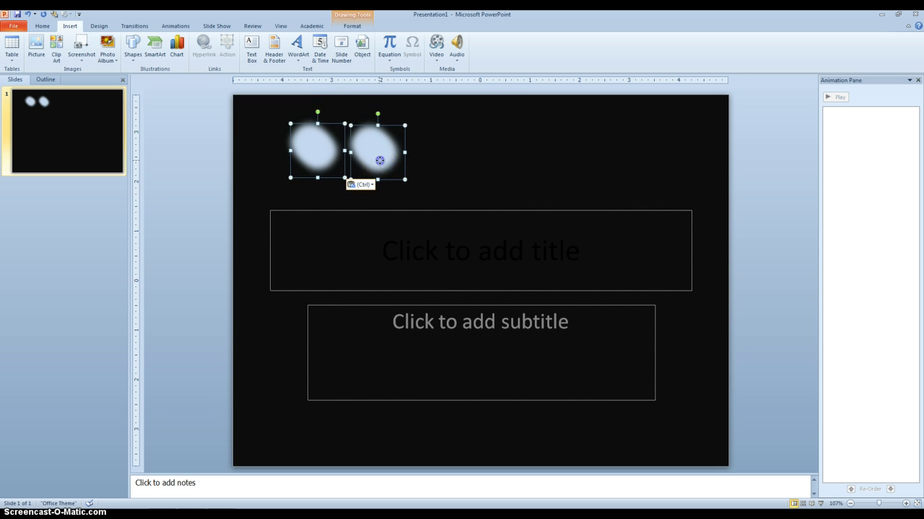
left_click_drag(380, 157, 619, 148)
key("ctrl+d")
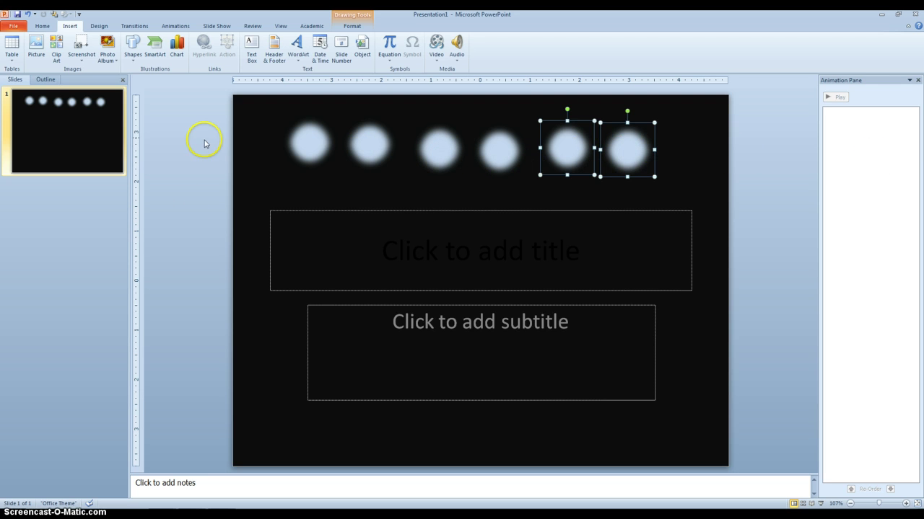
mouse_move(211, 98)
left_mouse_down()
mouse_move(293, 195)
mouse_move(764, 233)
left_mouse_up()
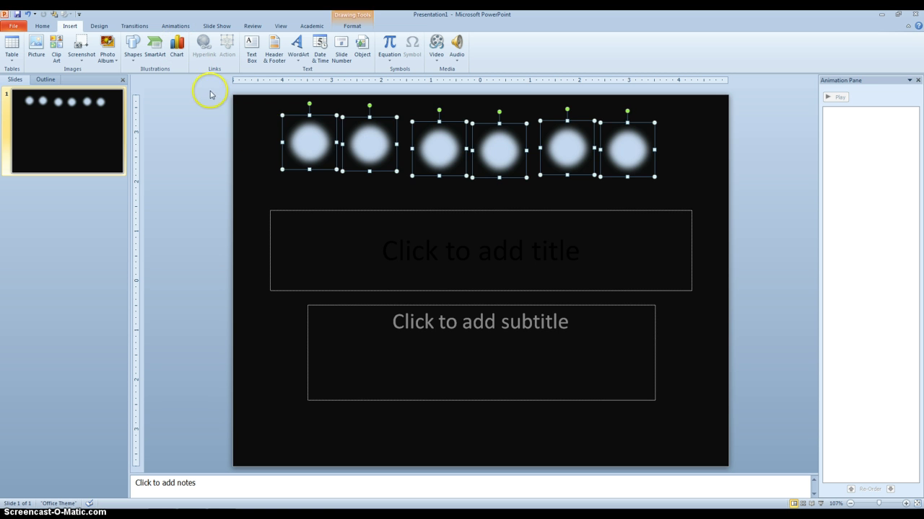
left_click_drag(210, 94, 790, 231)
- Apply the Fly Out exit effect to the six selected circles and preview it
left_click(173, 29)
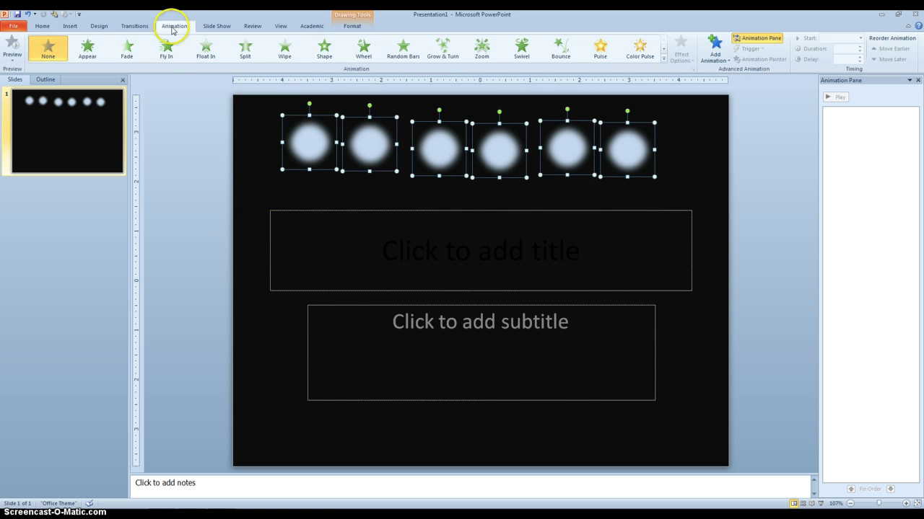
left_click(664, 60)
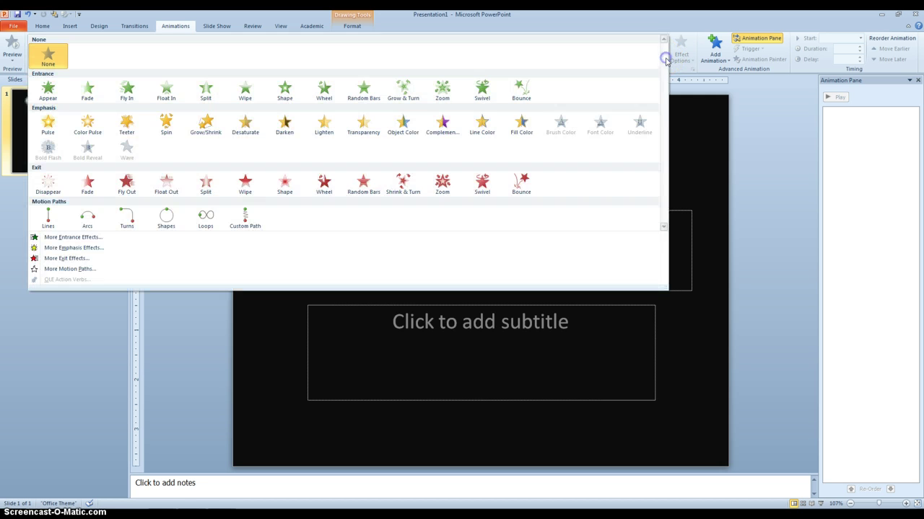
left_click(129, 184)
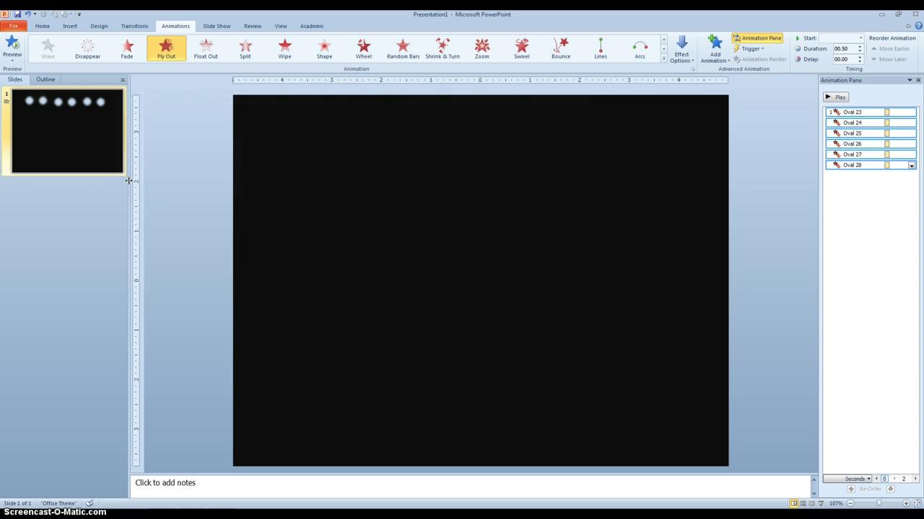
left_click(12, 46)
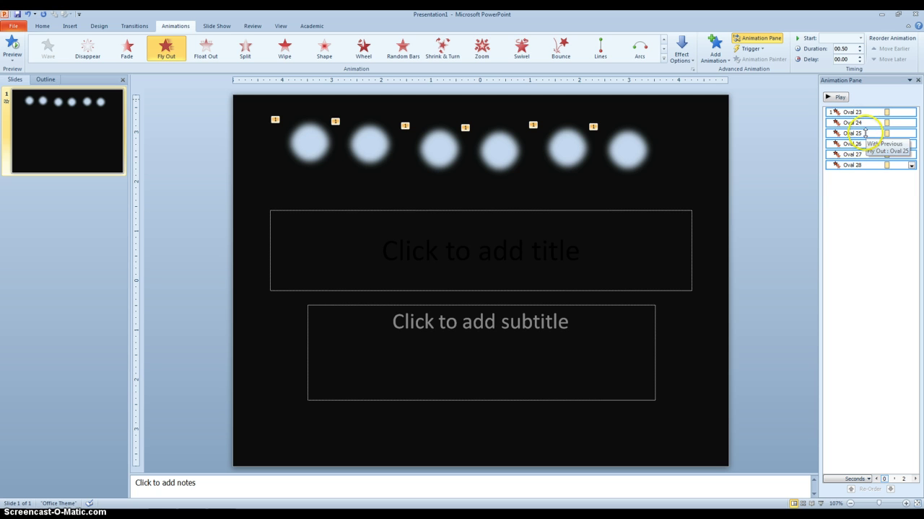
- In the oval animation's Timing settings, set Repeat to Until End of Slide
right_click(865, 135)
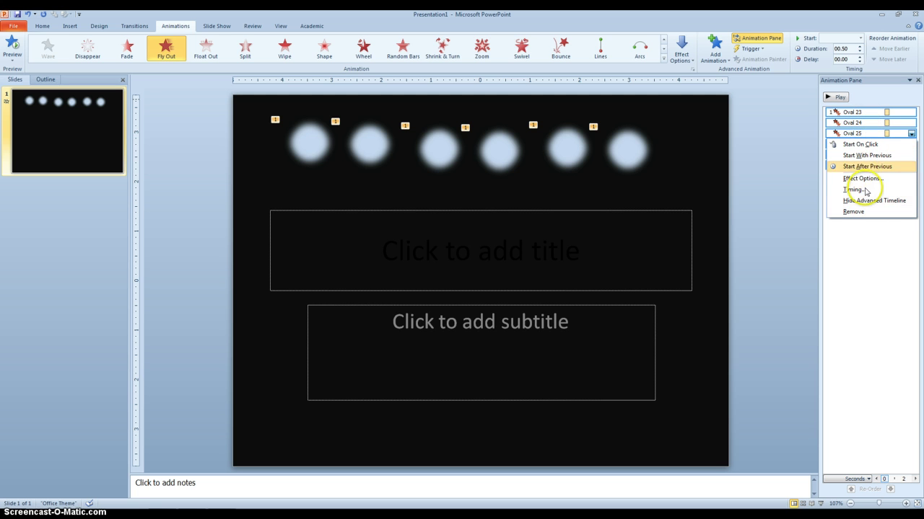
left_click(858, 189)
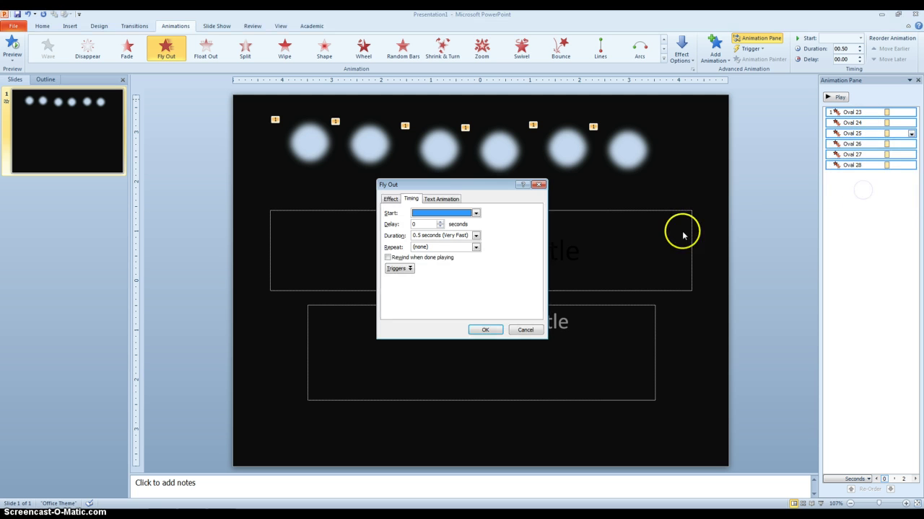
left_click(475, 246)
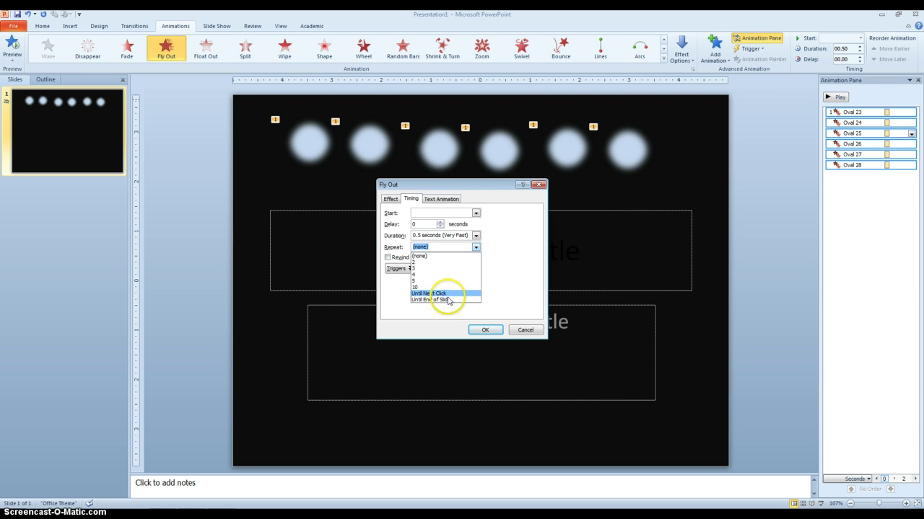
left_click(443, 300)
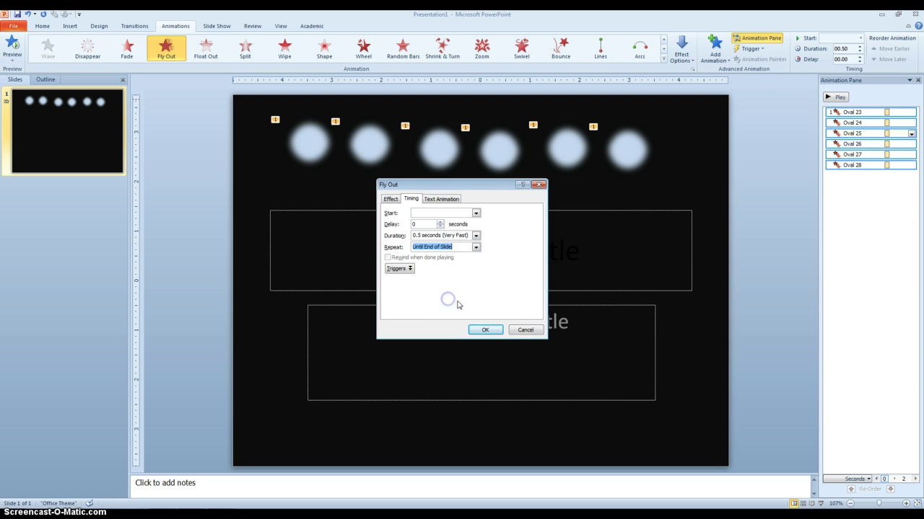
left_click(485, 331)
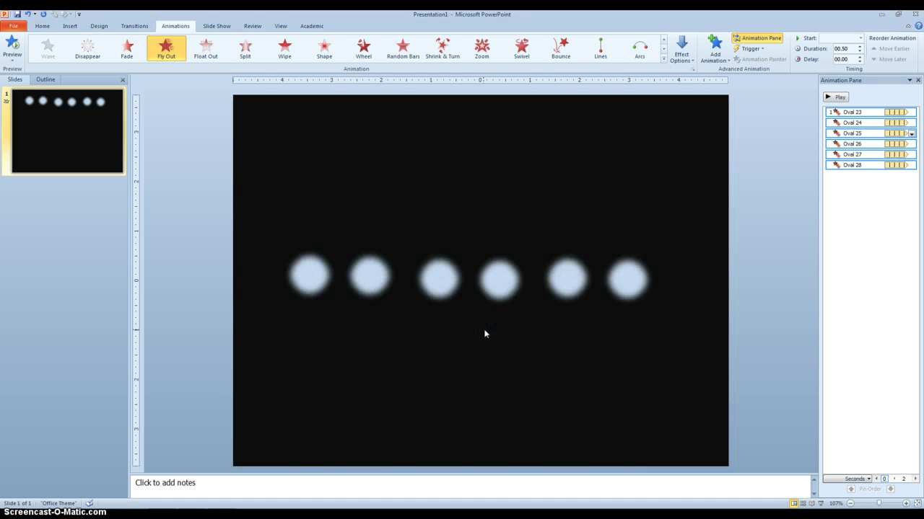
- Set Oval 23's Fly Out duration to 2 seconds with no delay
left_click(770, 197)
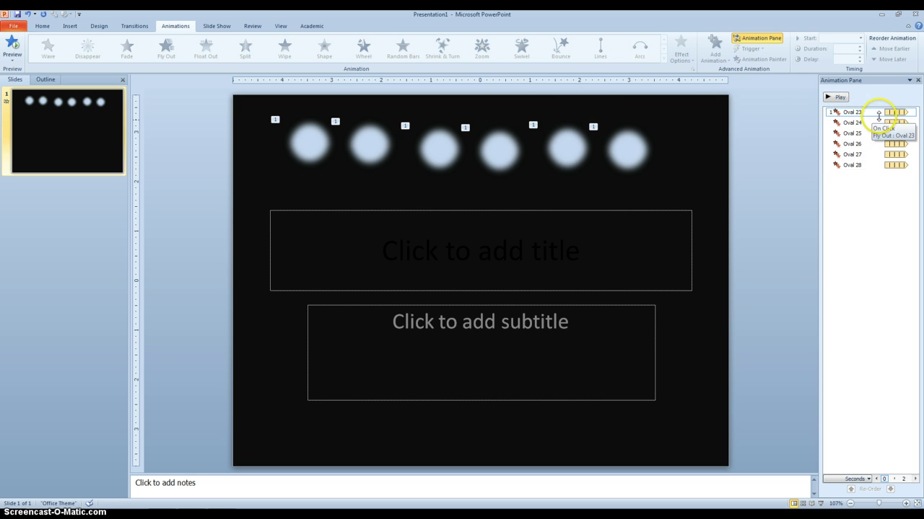
right_click(852, 113)
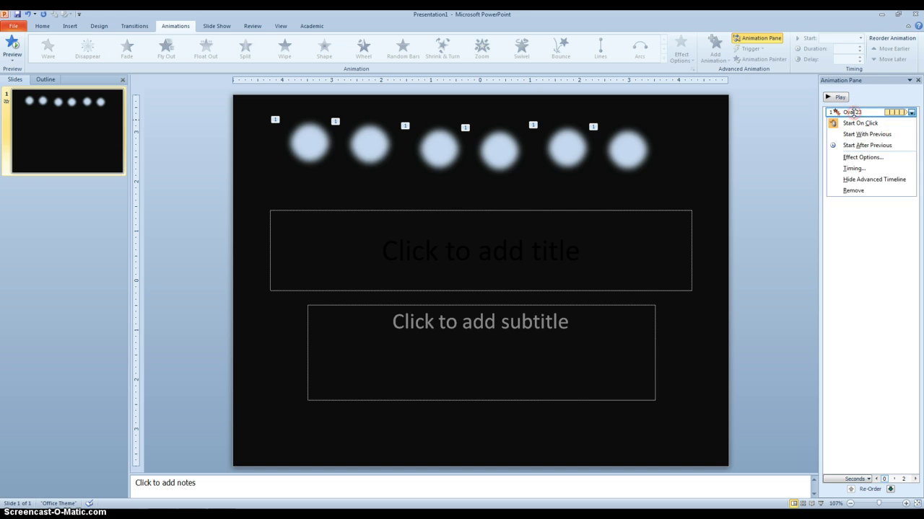
left_click(854, 170)
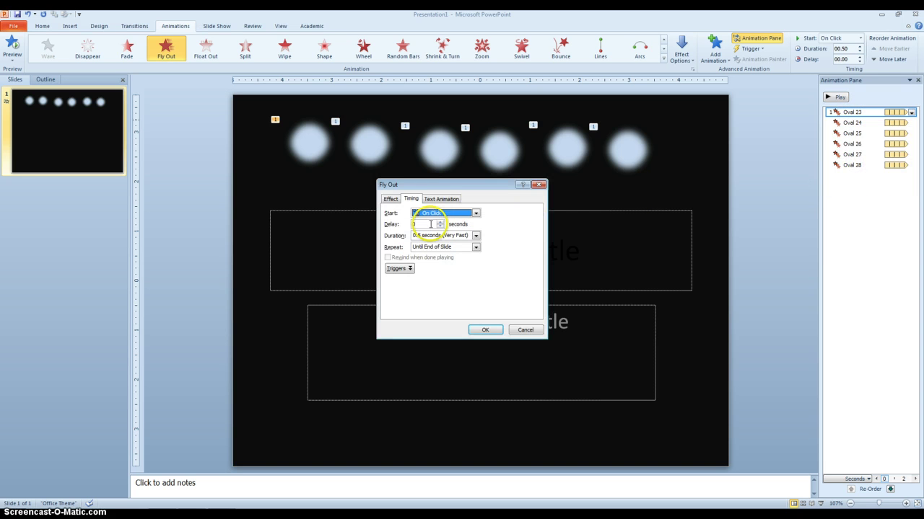
left_click(476, 236)
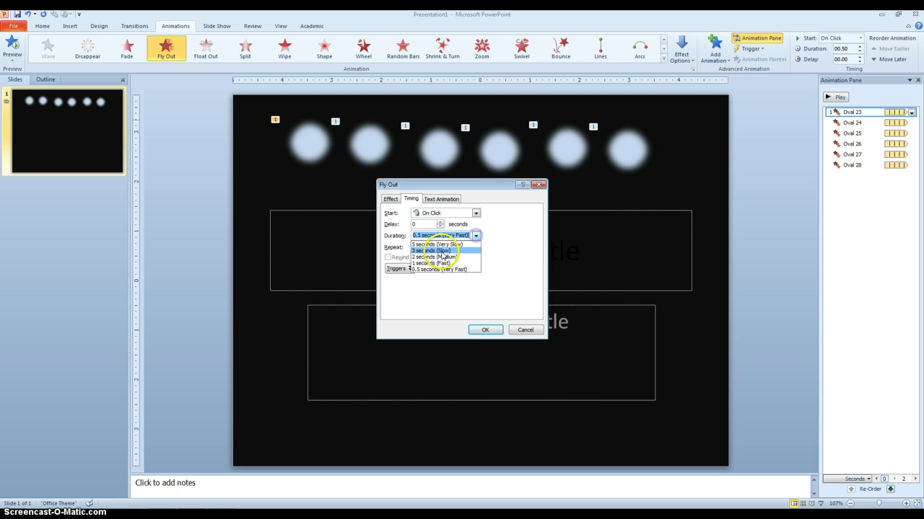
left_click(437, 256)
left_click(487, 330)
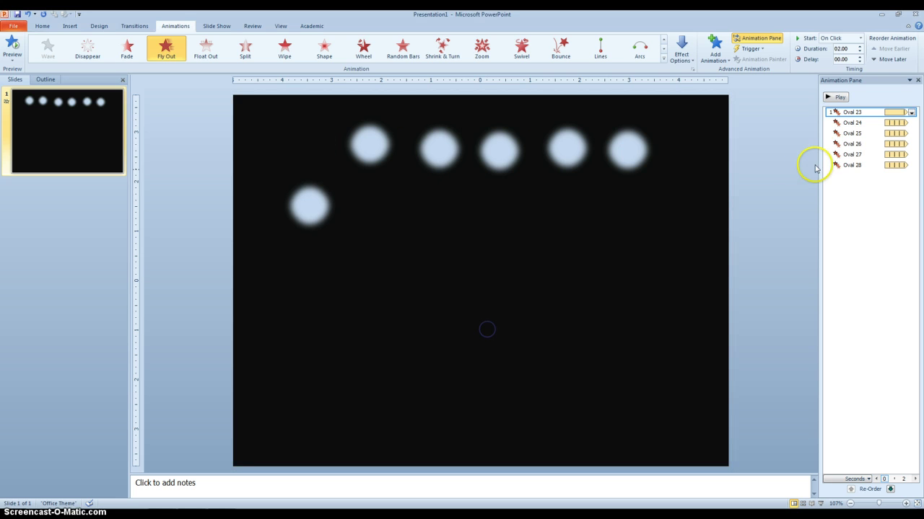
- Give Oval 24's Fly Out a 0.5 s delay and 1 s duration
left_click(852, 123)
left_click(911, 123)
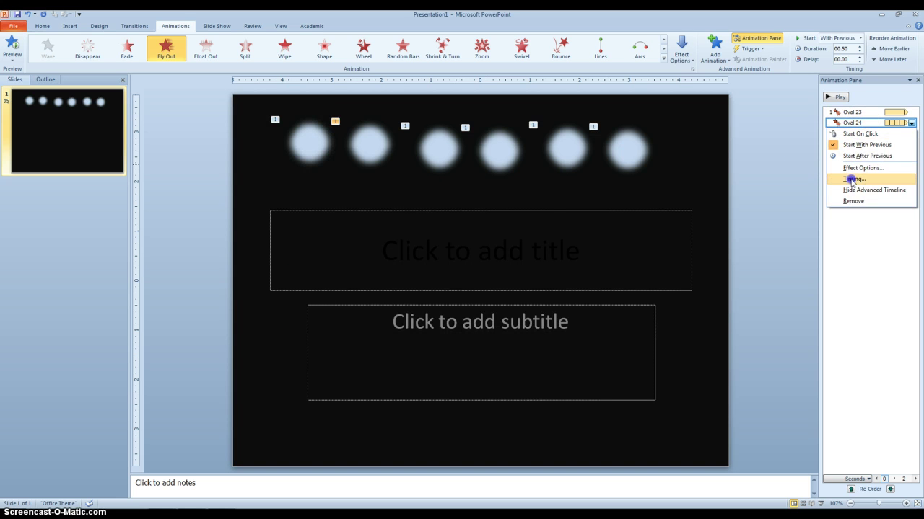
left_click(853, 179)
left_click(440, 221)
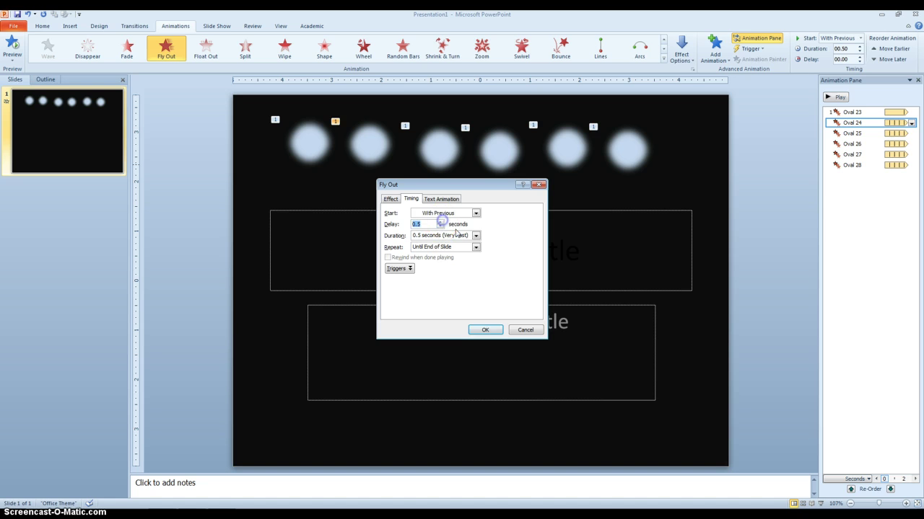
left_click(476, 235)
left_click(441, 261)
left_click(485, 330)
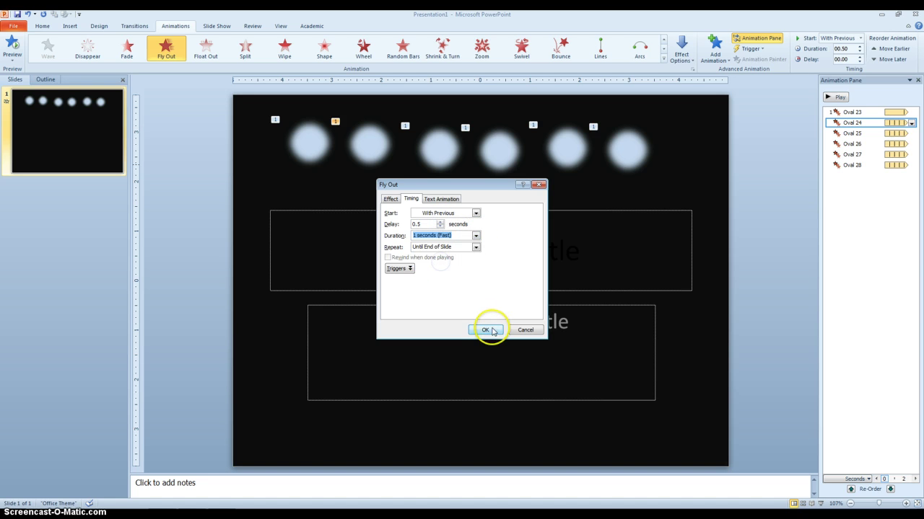
- Give Oval 25's Fly Out a 1 s delay and 3 s duration
right_click(841, 133)
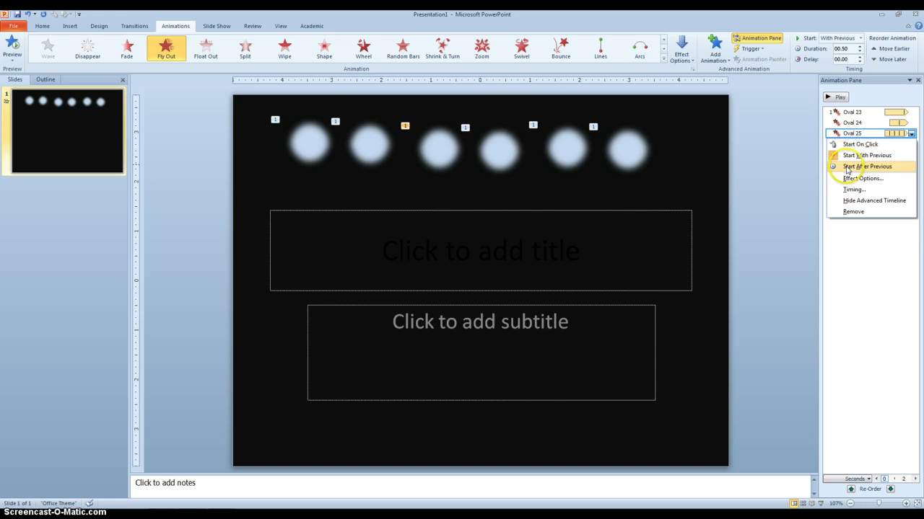
left_click(823, 189)
left_click(441, 225)
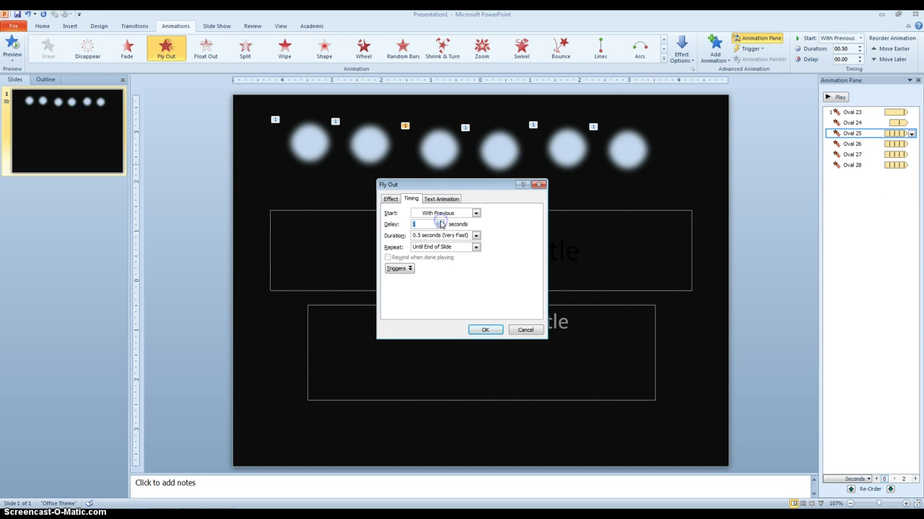
left_click(475, 236)
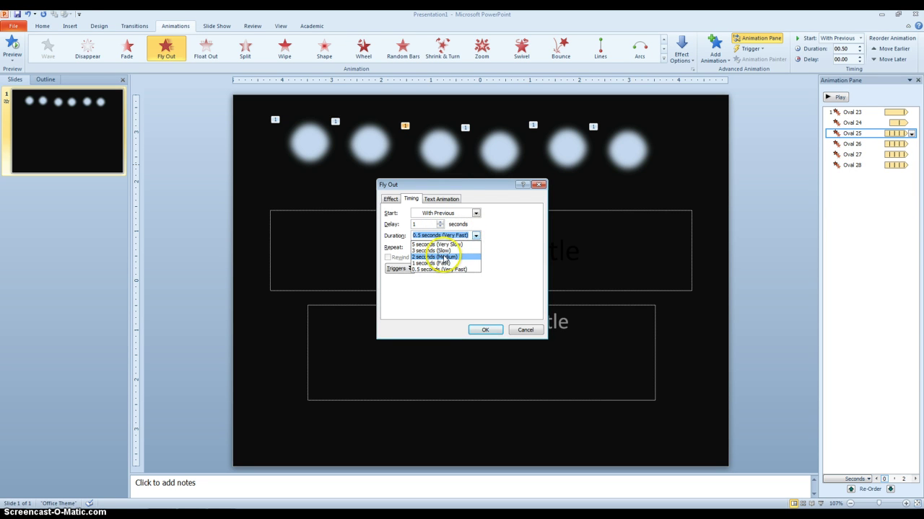
left_click(442, 250)
left_click(481, 329)
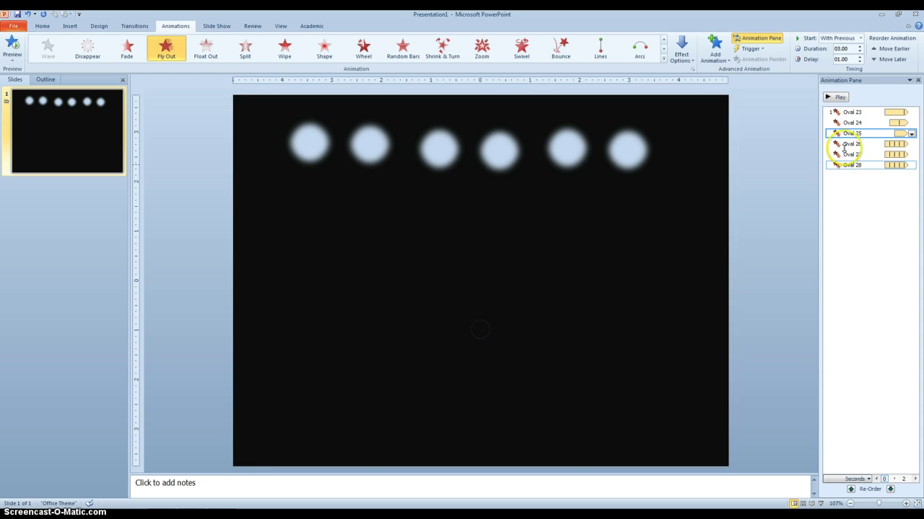
- Give Oval 26's Fly Out a 1.5 s delay and 2 s duration
left_click(846, 144)
right_click(845, 144)
left_click(856, 200)
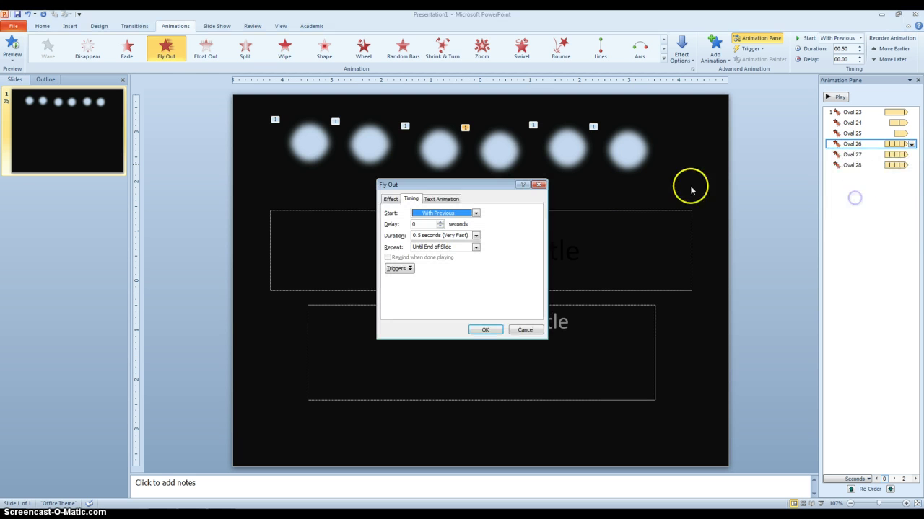
left_click(440, 222)
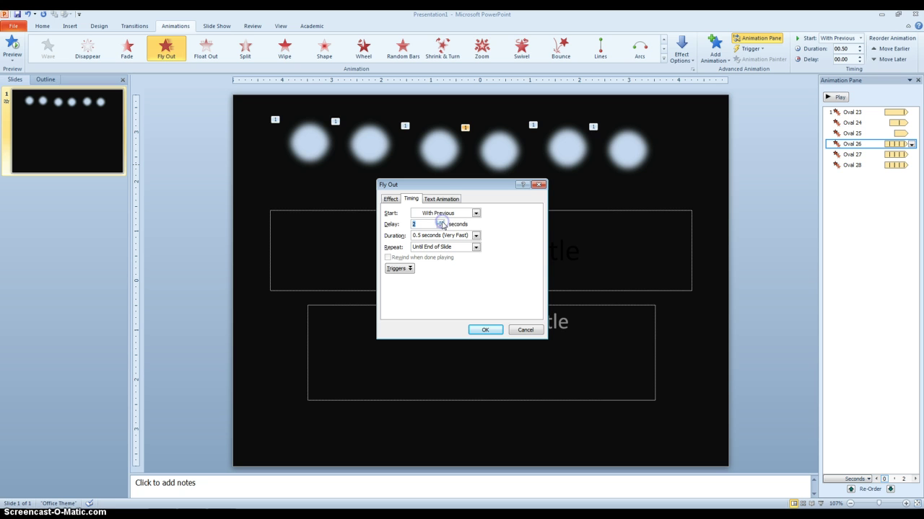
left_click(475, 236)
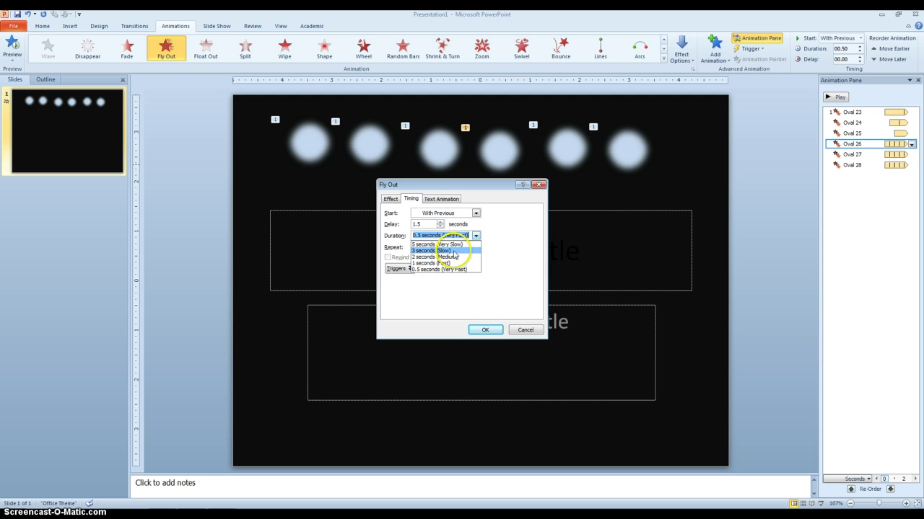
left_click(449, 257)
left_click(486, 331)
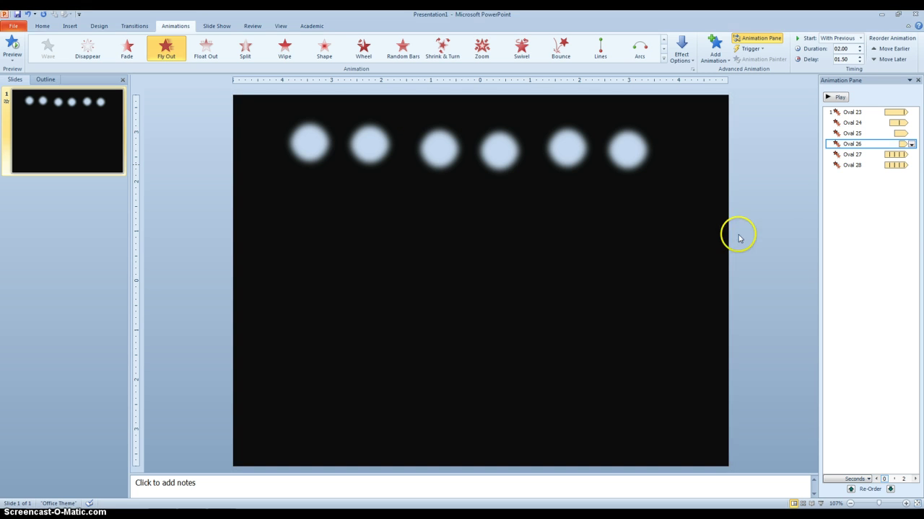
- Give Oval 27's Fly Out a 2 s delay and 1 s duration
right_click(850, 153)
left_click(856, 210)
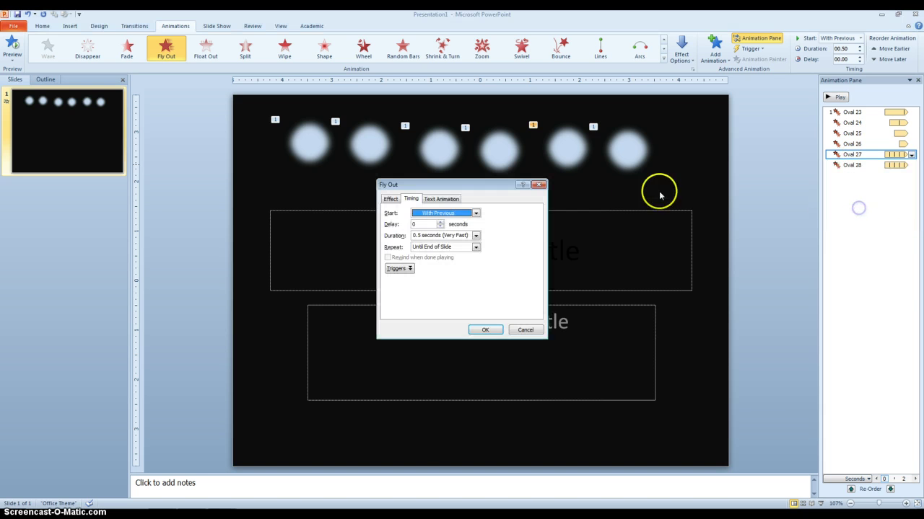
left_click(441, 223)
left_click(441, 223)
left_click(441, 223)
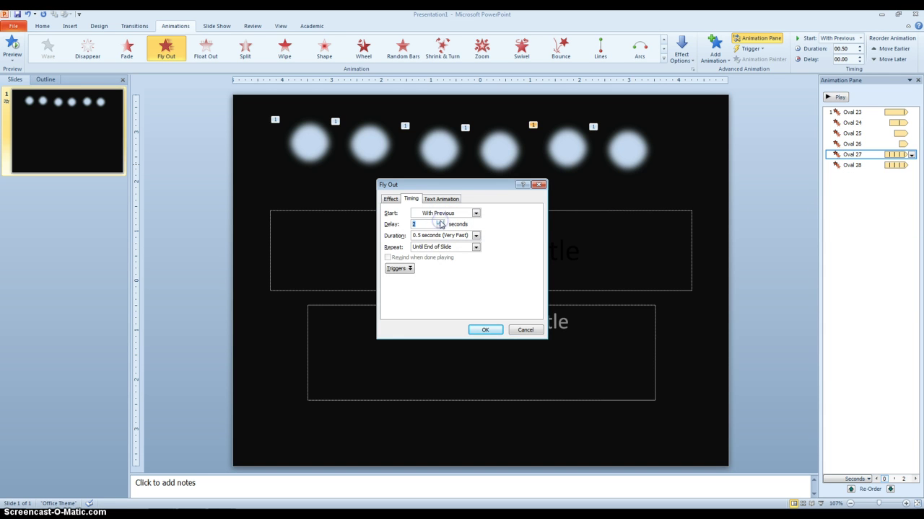
left_click(475, 235)
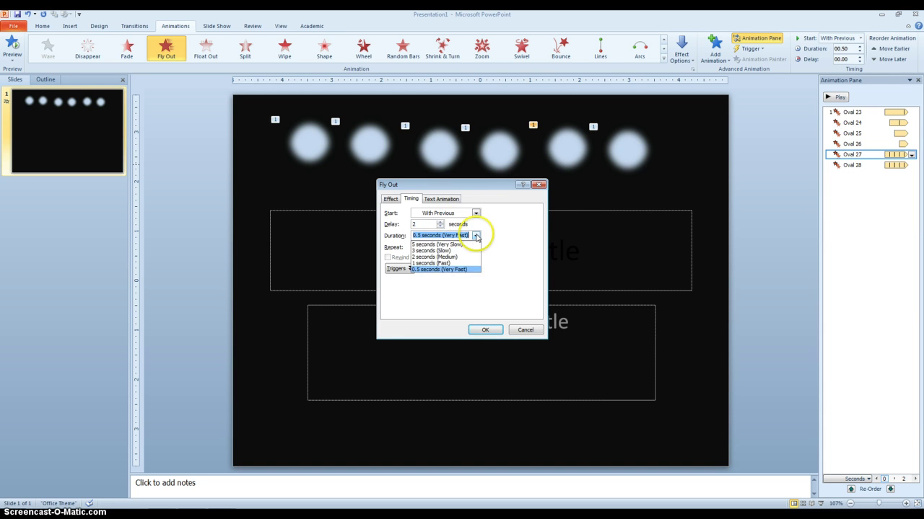
left_click(437, 262)
left_click(484, 330)
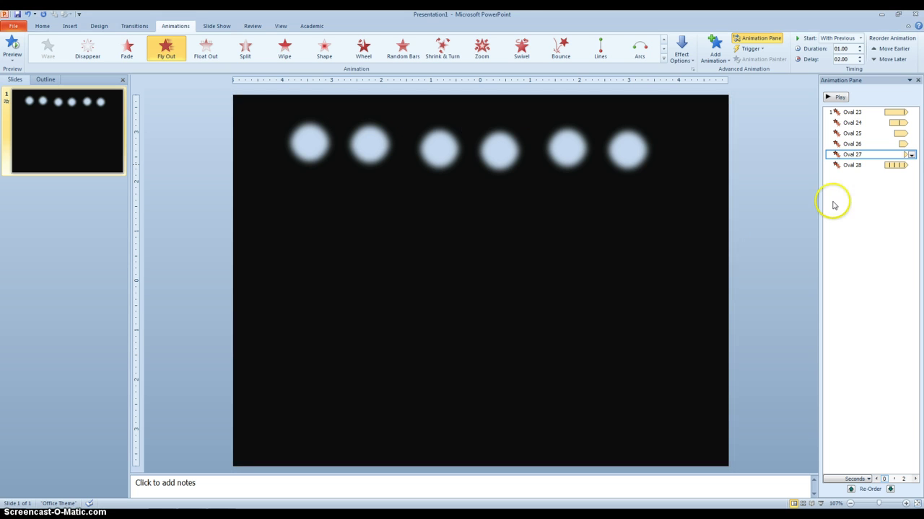
- Give Oval 28's Fly Out a 2.5 s delay and 3 s duration
right_click(857, 165)
left_click(854, 221)
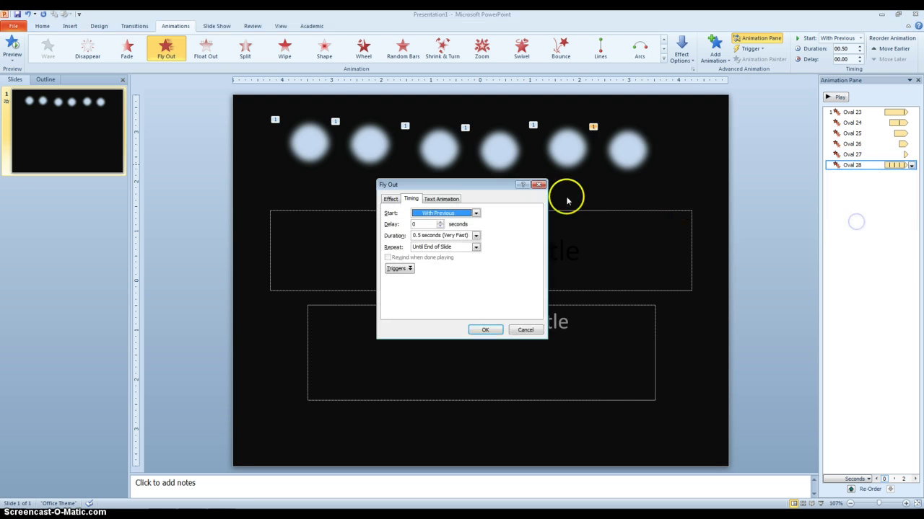
left_click(440, 222)
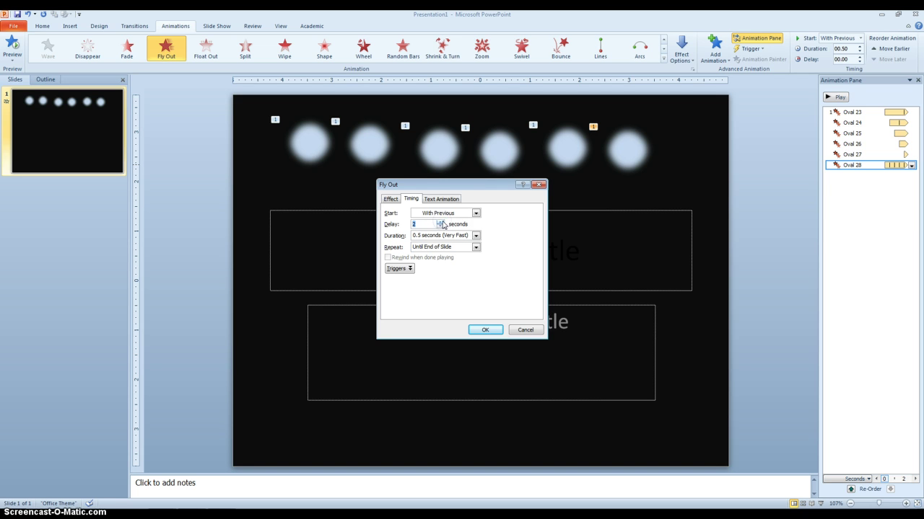
left_click(477, 237)
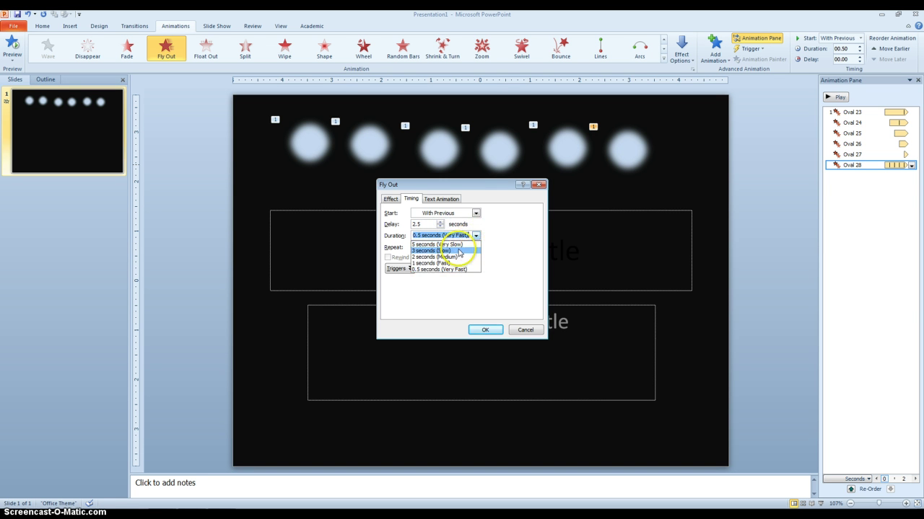
left_click(441, 251)
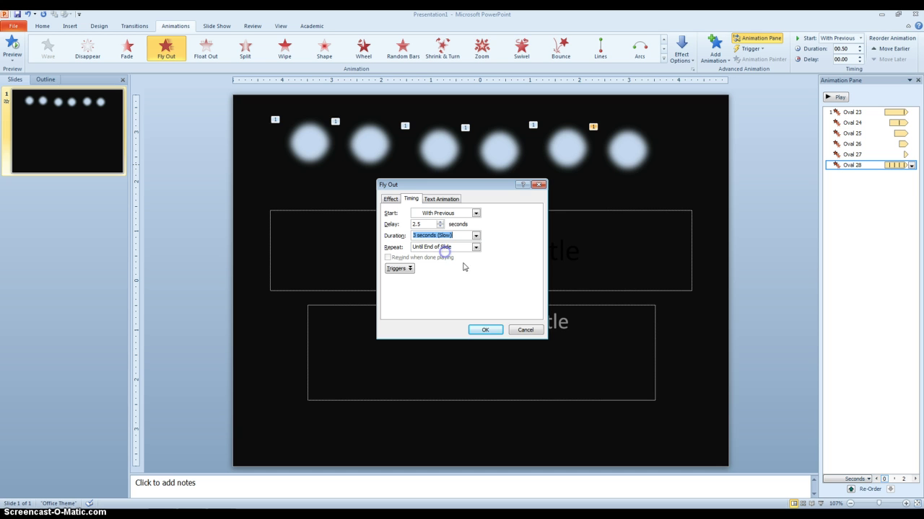
left_click(485, 330)
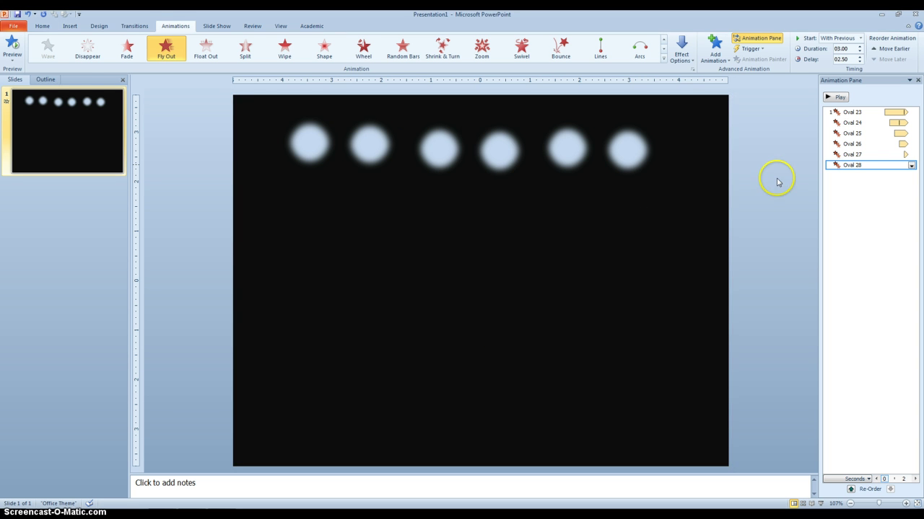
left_click(16, 48)
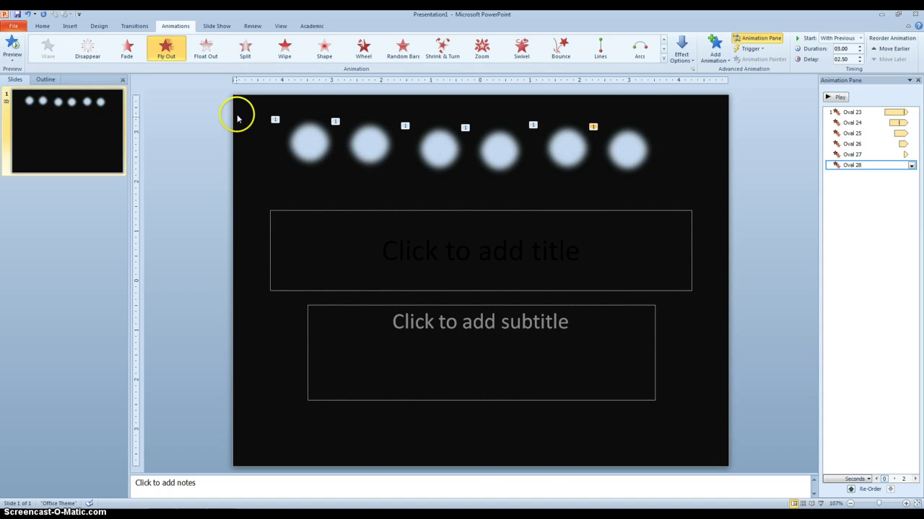
- Drag the six selected circles just above the slide's top edge and preview the falling effect
mouse_move(230, 110)
left_mouse_down()
mouse_move(255, 154)
mouse_move(784, 227)
mouse_move(764, 224)
left_mouse_up()
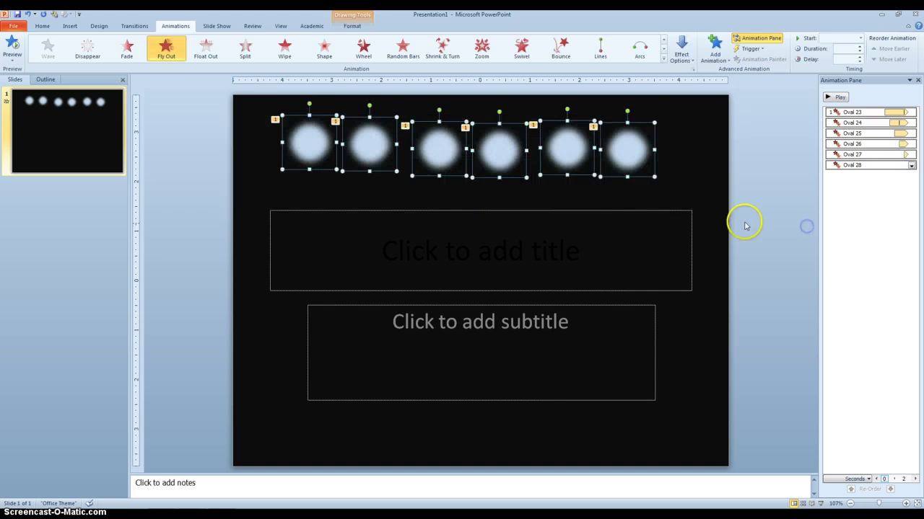
left_click_drag(568, 171, 566, 94)
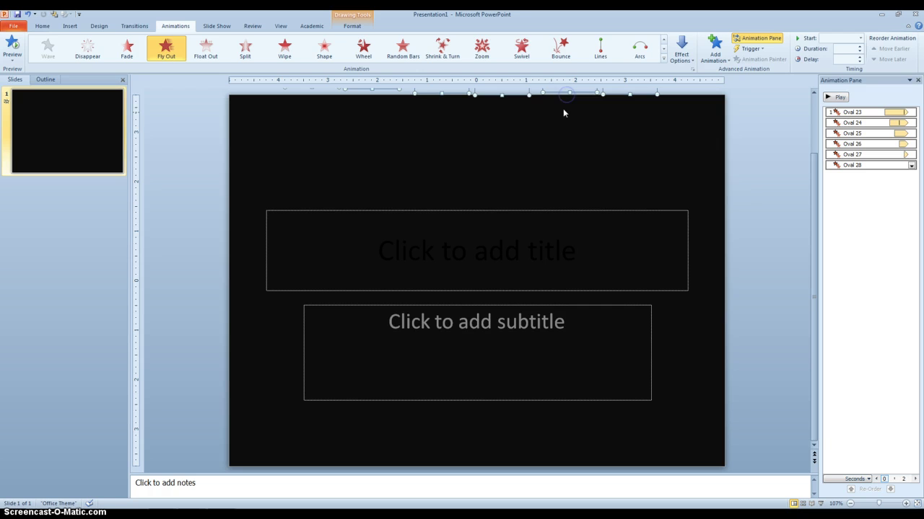
left_click(13, 47)
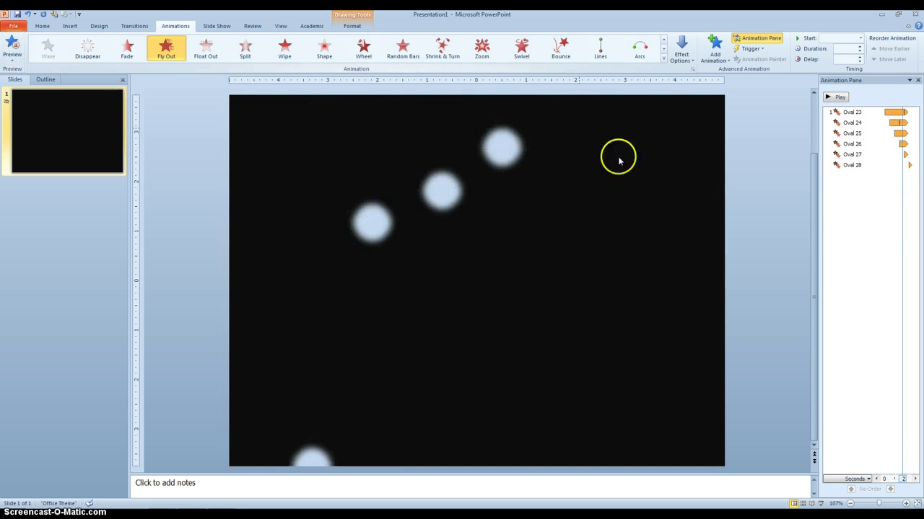